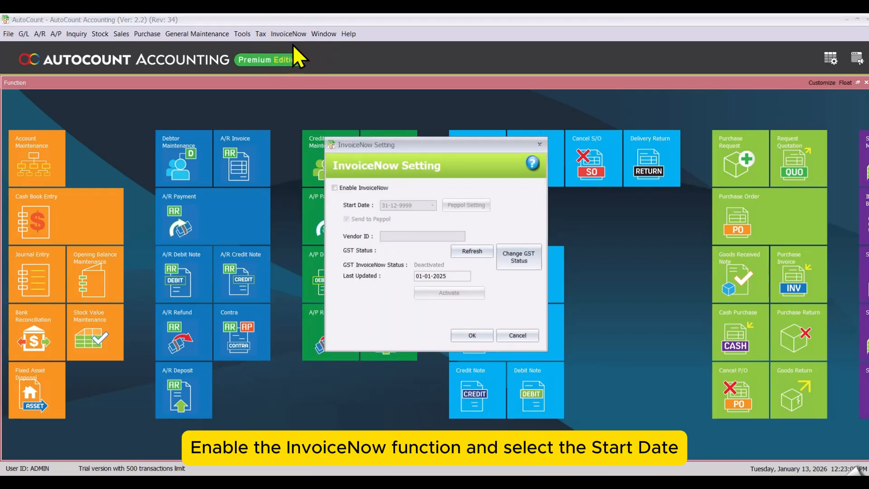
Enable InvoiceNow from 01-01-2026 and open the Peppol settings to enter the API key.
{"action": "left_click", "coordinate": [346, 190]}
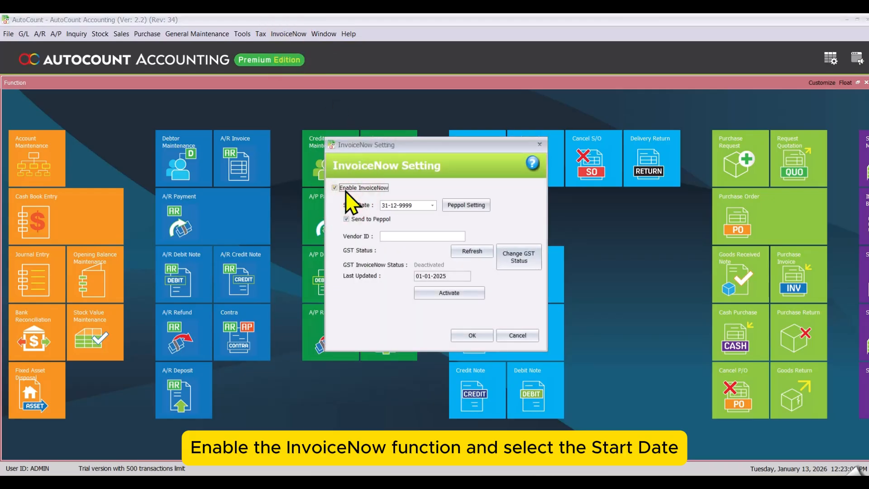
{"action": "left_click", "coordinate": [386, 205]}
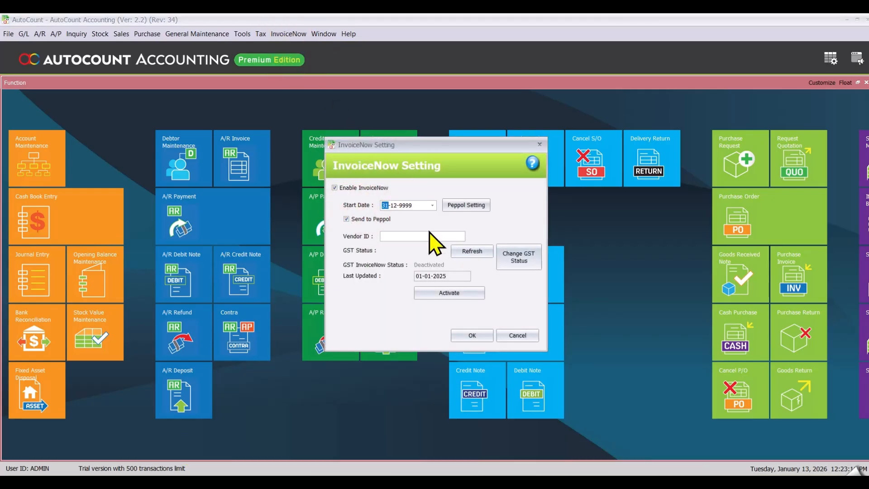
{"action": "type", "text": "0101202"}
{"action": "left_click", "coordinate": [470, 206]}
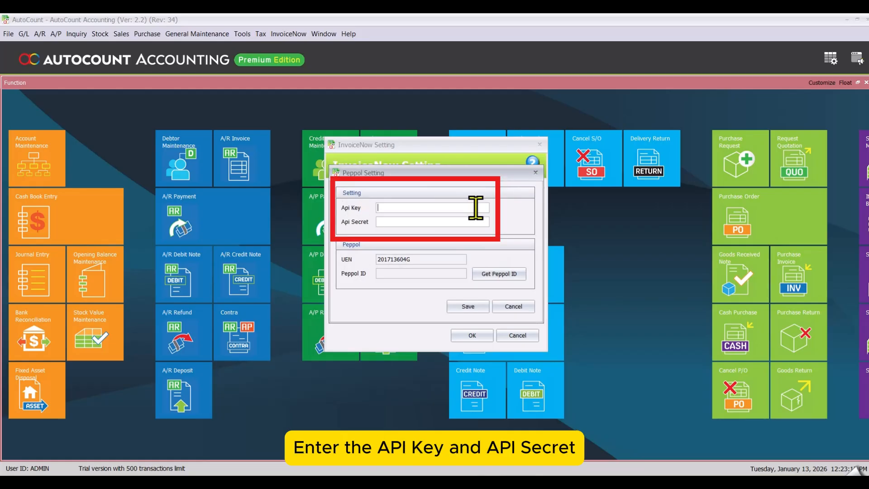
{"action": "left_click", "coordinate": [476, 208]}
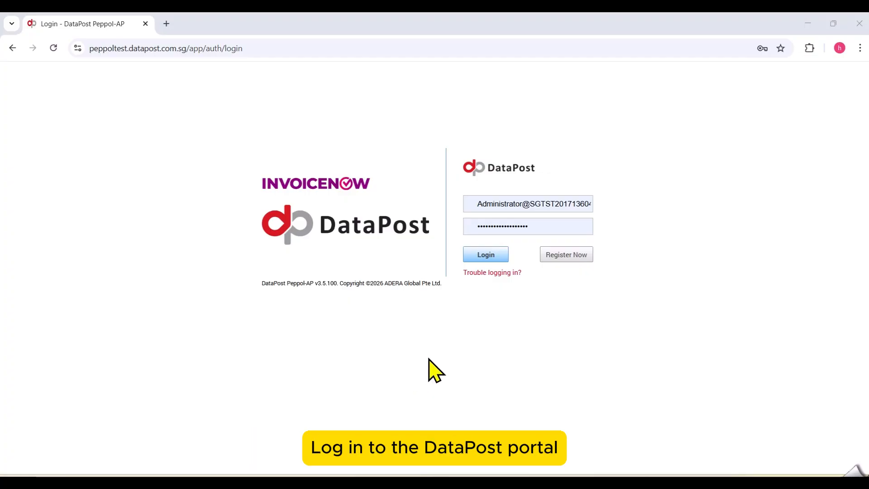
Log in to DataPost Peppol-AP and edit the company's business account down to Business Settings.
{"action": "left_click", "coordinate": [483, 254]}
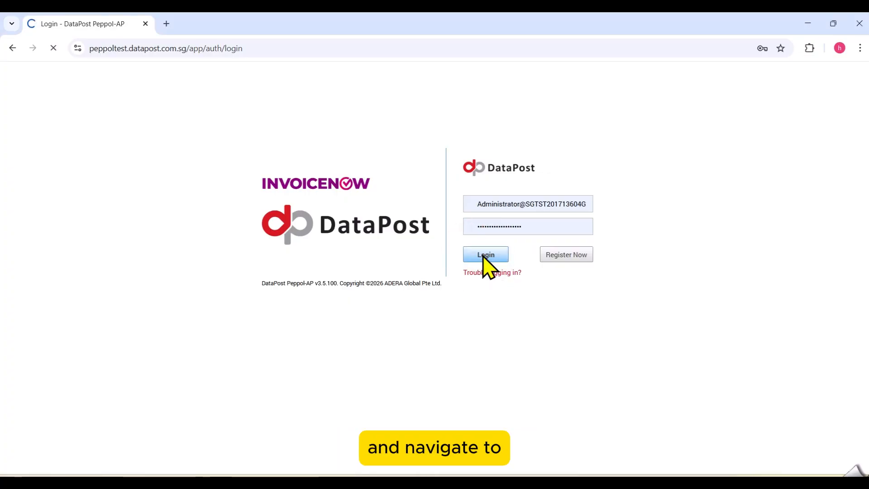
{"action": "mouse_move", "coordinate": [14, 133]}
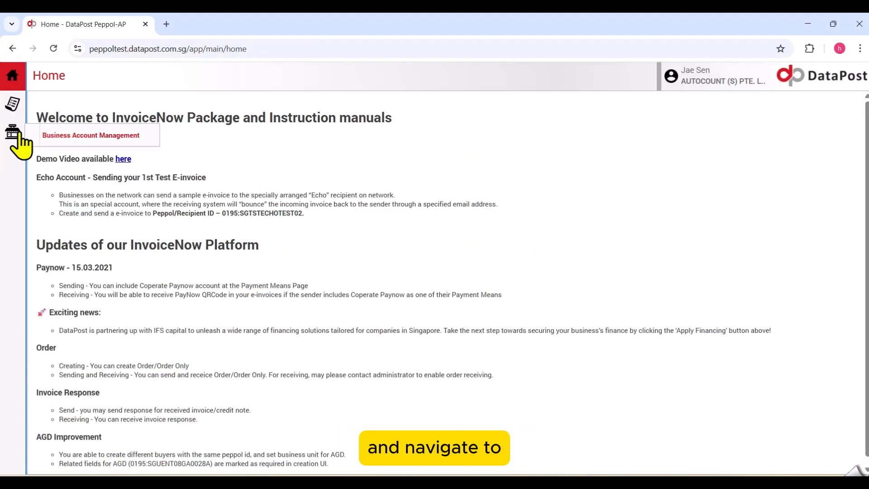
{"action": "left_click", "coordinate": [68, 136]}
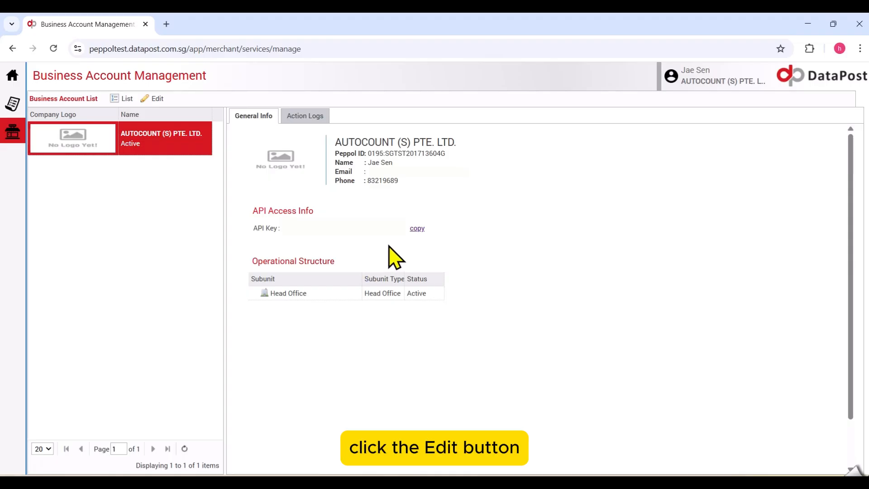
{"action": "left_click", "coordinate": [153, 98]}
{"action": "scroll", "coordinate": [185, 340], "scroll_direction": "down", "scroll_amount": 4}
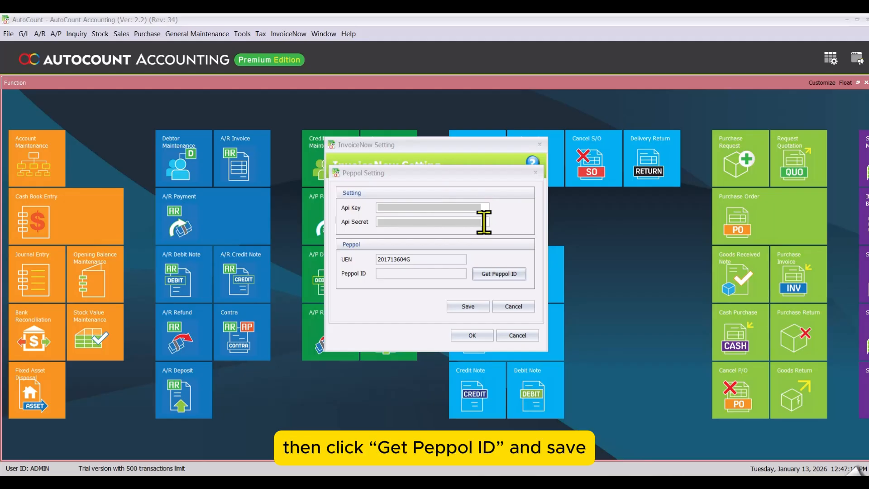
Select Peppol ID 0195:SGTST201713604G, save the Peppol settings, and agree to obtain the AIP company ID.
{"action": "left_click", "coordinate": [520, 278]}
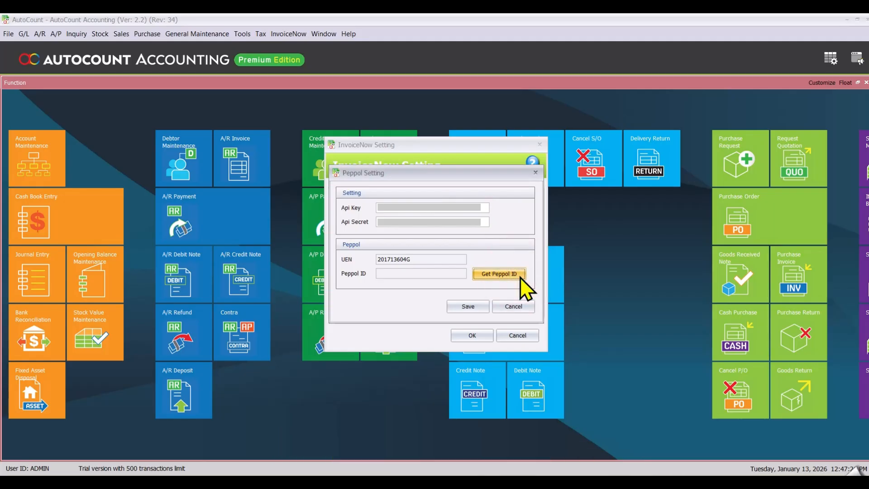
{"action": "double_click", "coordinate": [437, 208]}
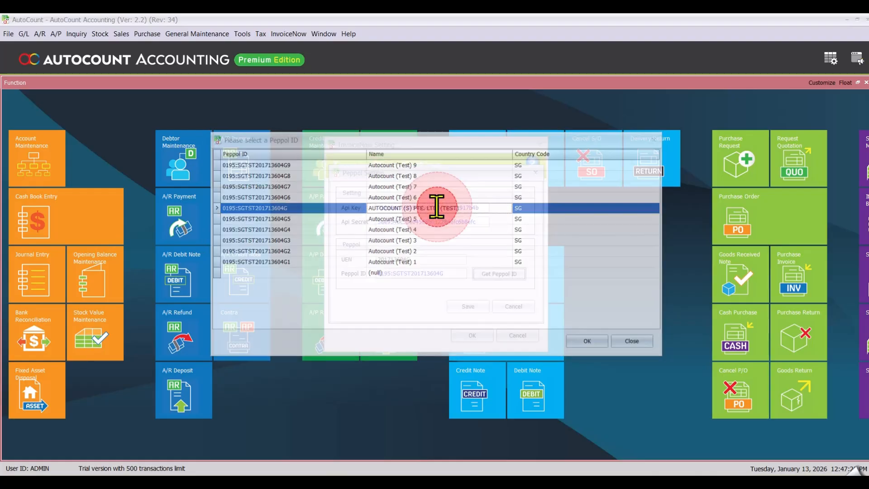
{"action": "left_click", "coordinate": [469, 304]}
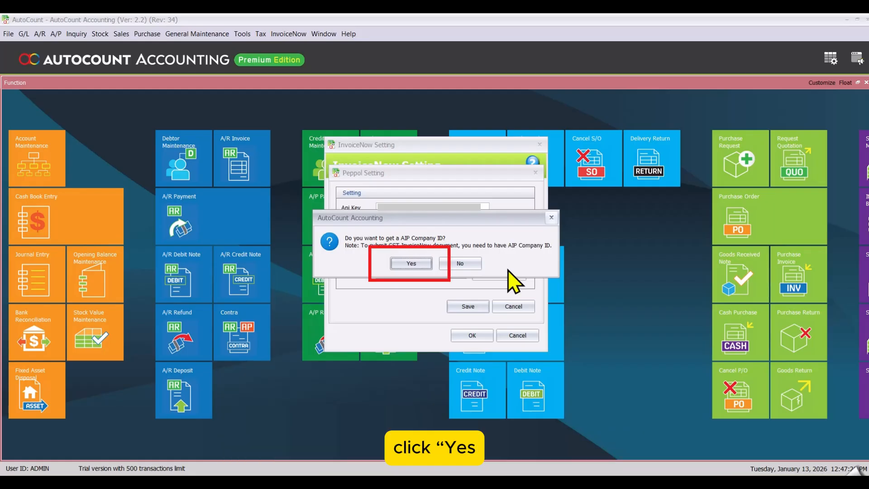
{"action": "left_click", "coordinate": [411, 265]}
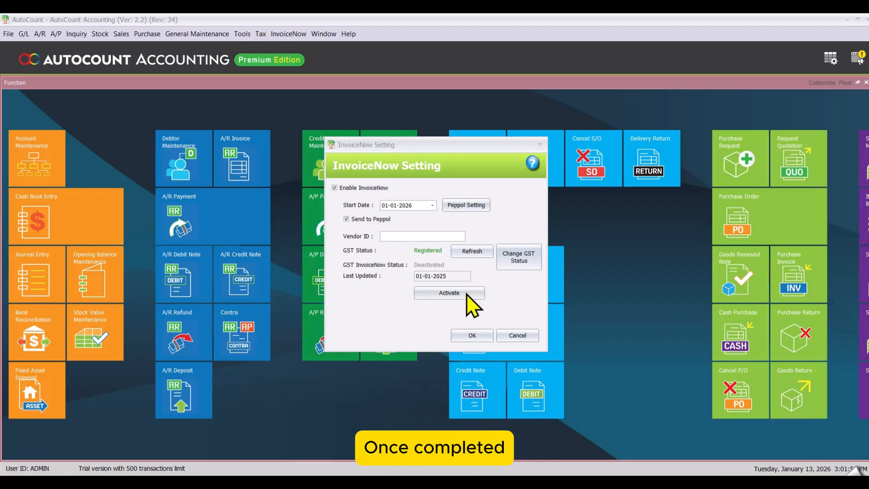
Activate InvoiceNow so its status changes to Initiated Activation.
{"action": "left_click", "coordinate": [472, 292]}
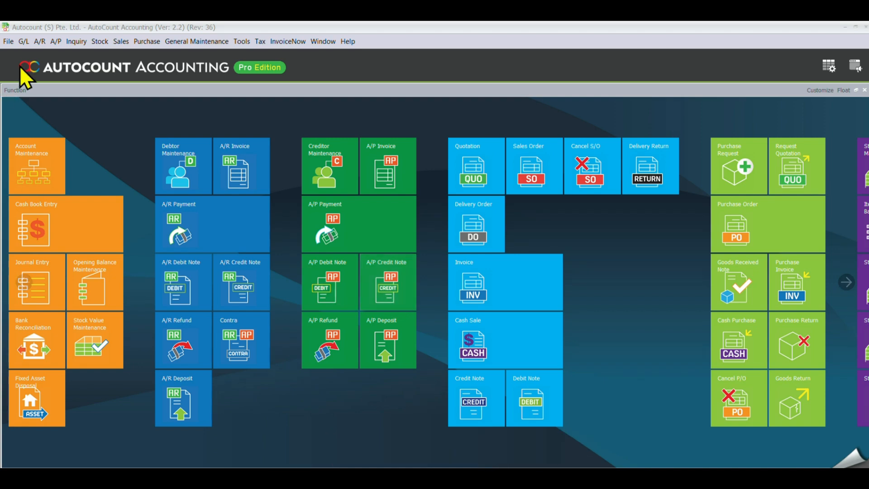
Create a new debtor 'Autocount (S) Pte. Ltd.' with Business Reg. No. 201713604G and a generated account code.
{"action": "left_click", "coordinate": [38, 45]}
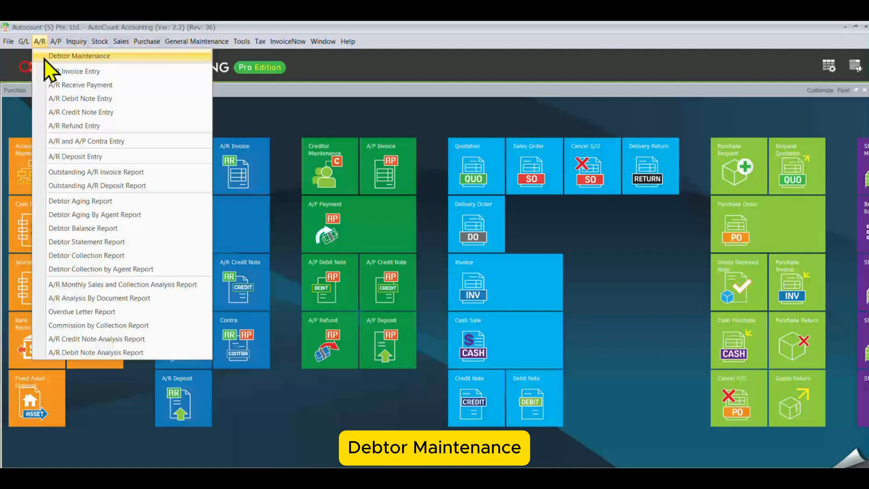
{"action": "left_click", "coordinate": [44, 58]}
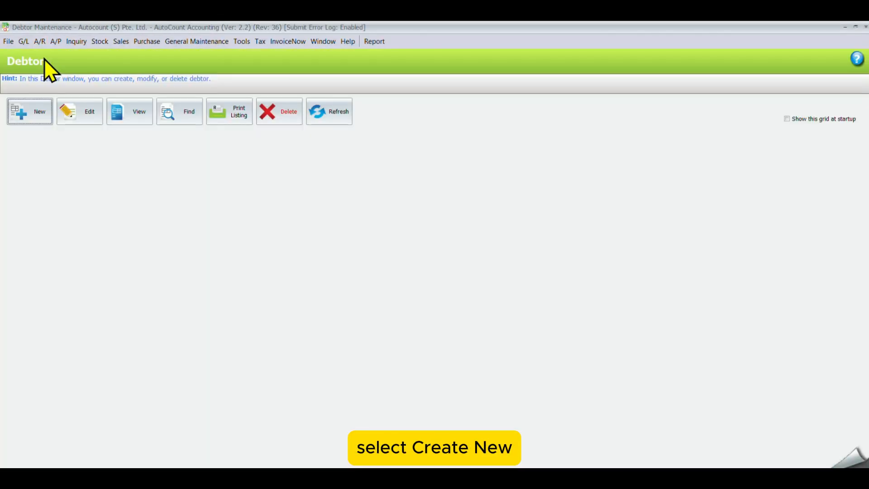
{"action": "left_click", "coordinate": [34, 117]}
{"action": "left_click", "coordinate": [377, 90]}
{"action": "type", "text": "Autocount (S) Pte. Ltd."}
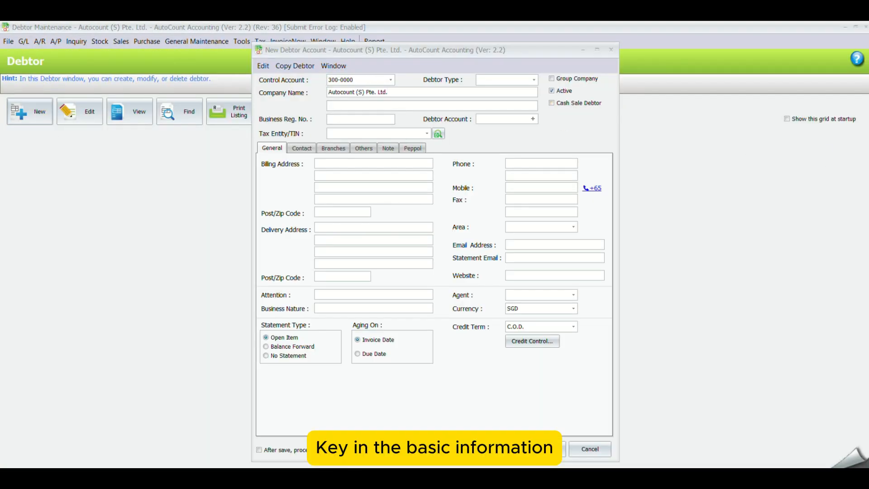
{"action": "left_click", "coordinate": [357, 121]}
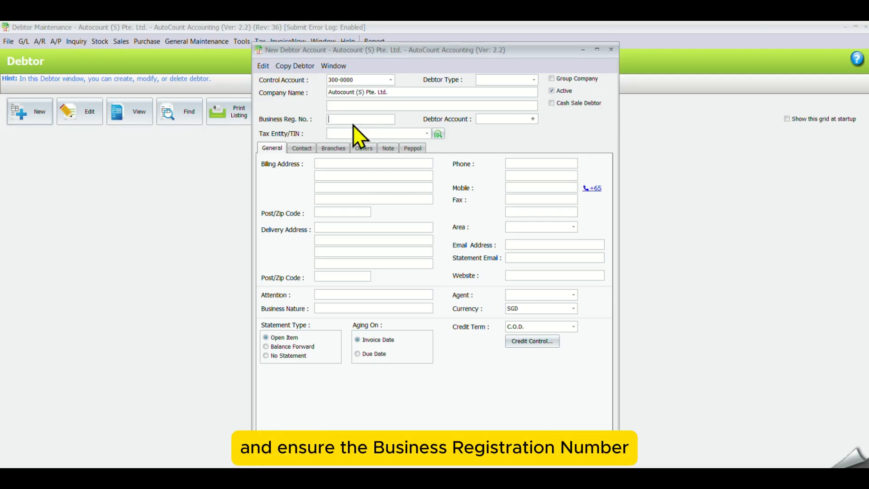
{"action": "left_click", "coordinate": [533, 118]}
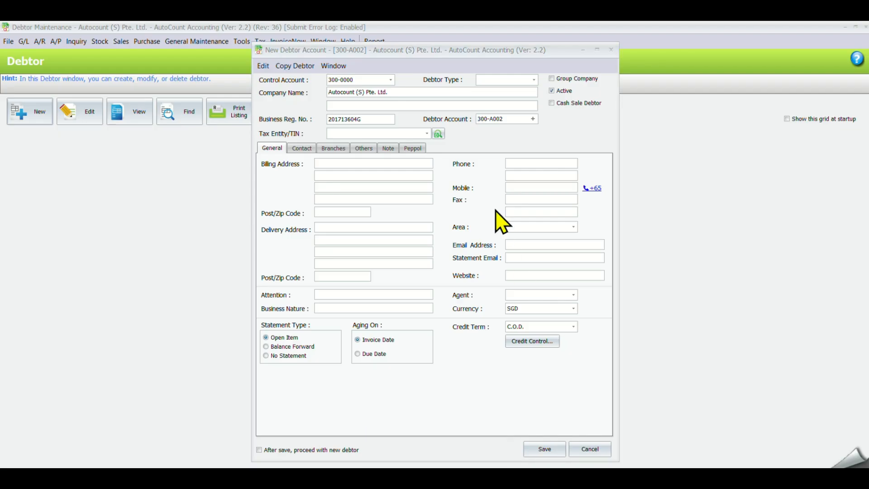
Assign the debtor Peppol ID 0195:SGTST201713604G and save it as 300-A002.
{"action": "left_click", "coordinate": [412, 151]}
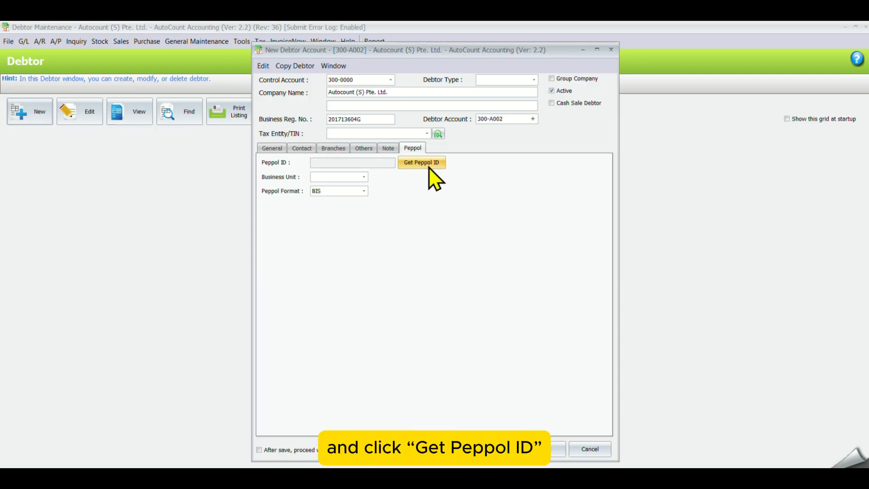
{"action": "left_click", "coordinate": [429, 164]}
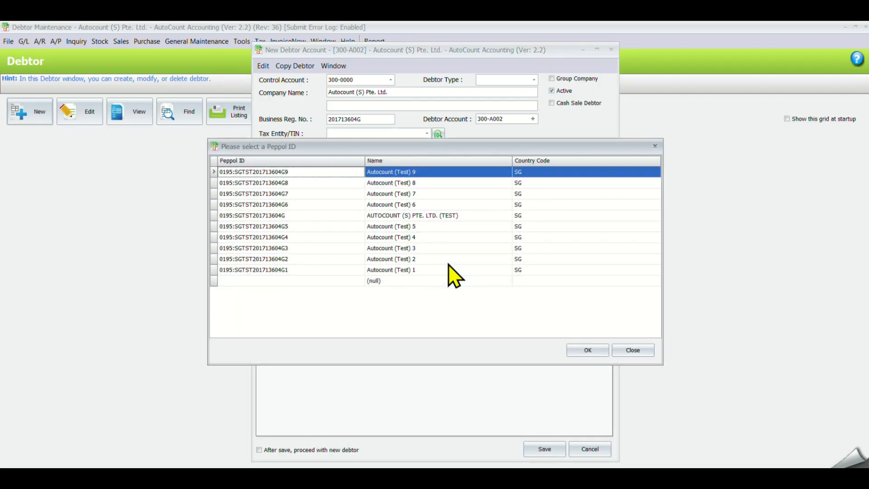
{"action": "double_click", "coordinate": [429, 221]}
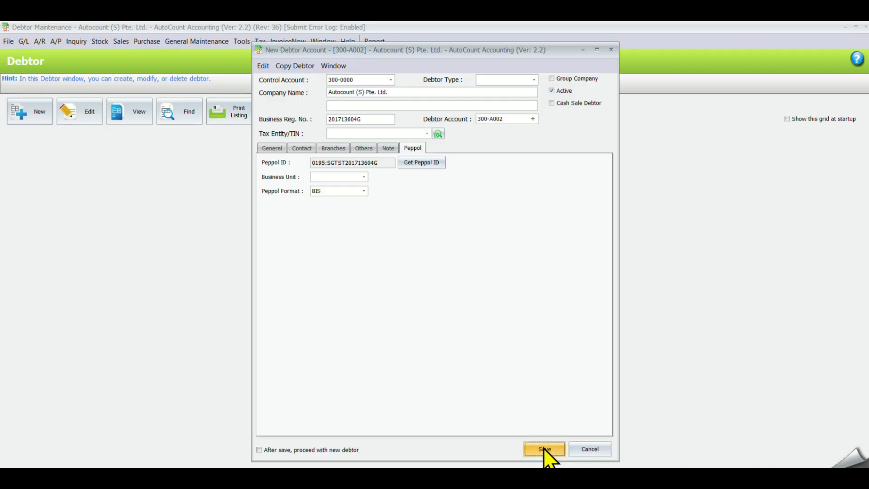
{"action": "left_click", "coordinate": [543, 449]}
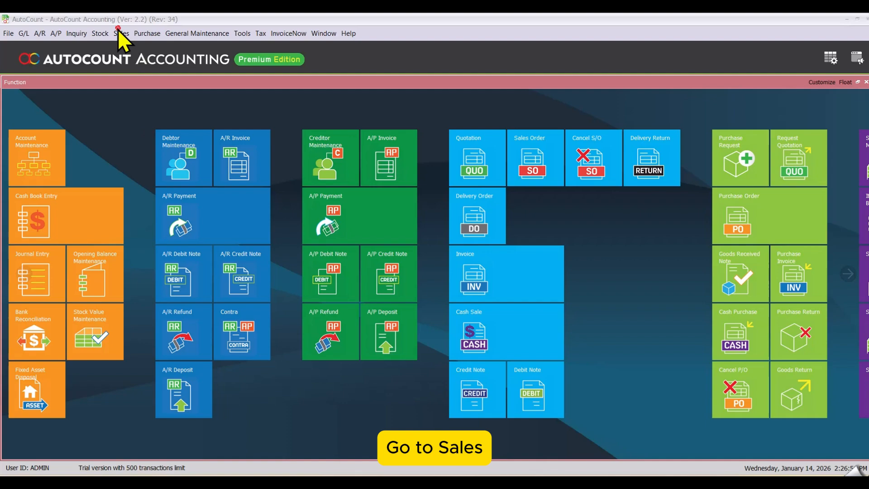
Start a new sales invoice for Debtor 1 (300-D001).
{"action": "left_click", "coordinate": [121, 33]}
{"action": "left_click", "coordinate": [143, 89]}
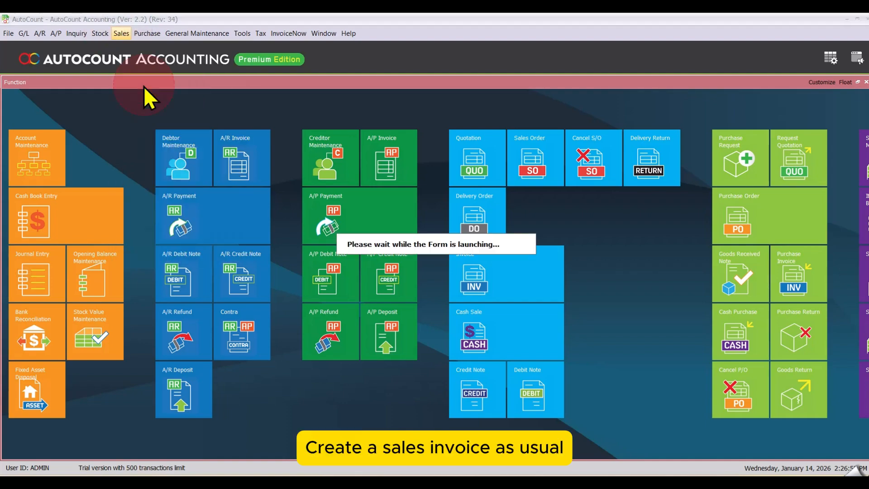
{"action": "left_click", "coordinate": [34, 106]}
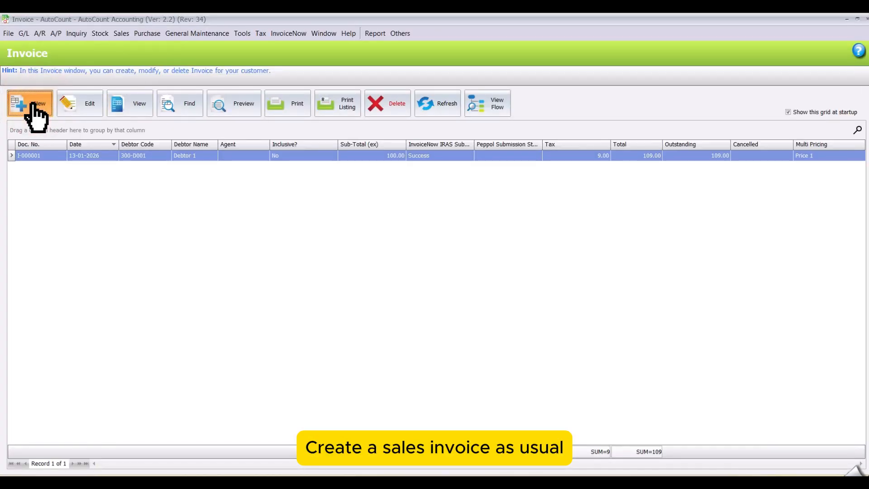
{"action": "left_click", "coordinate": [196, 151]}
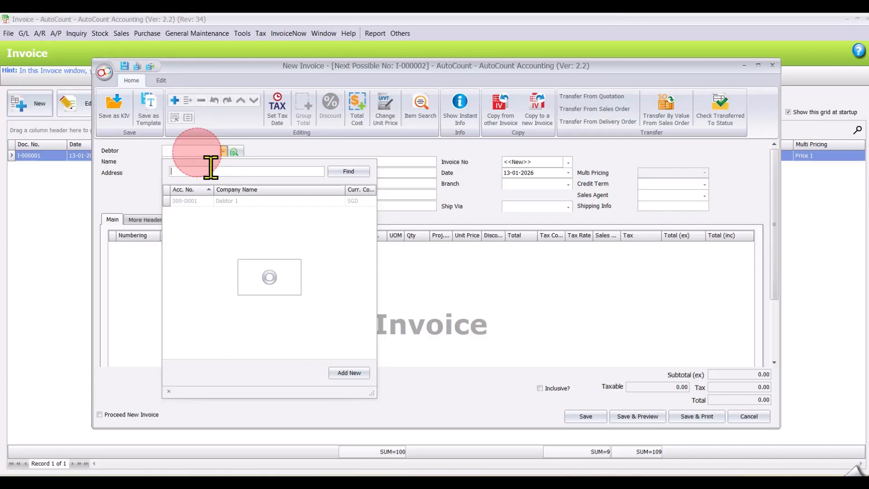
{"action": "left_click", "coordinate": [215, 201]}
Add a Green Pen line to the invoice with unit price 100.
{"action": "left_click", "coordinate": [252, 258]}
{"action": "right_click", "coordinate": [295, 272]}
{"action": "left_click", "coordinate": [305, 276]}
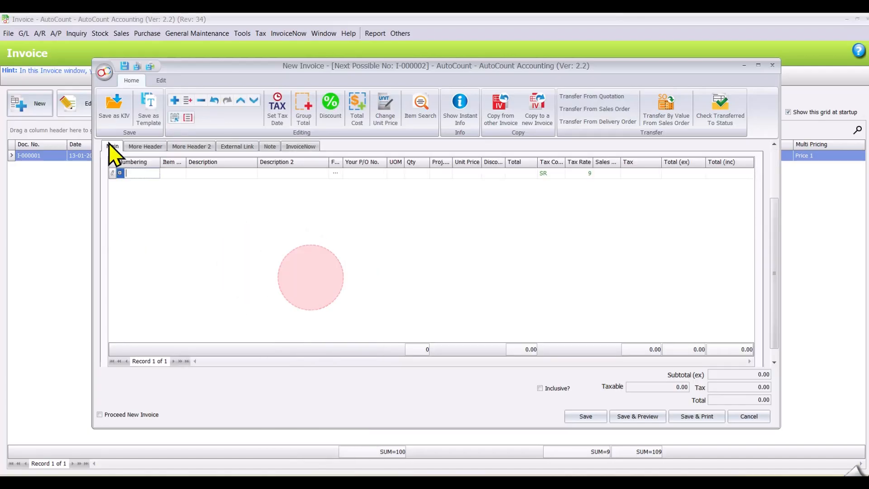
{"action": "left_click", "coordinate": [182, 173]}
{"action": "left_click", "coordinate": [233, 221]}
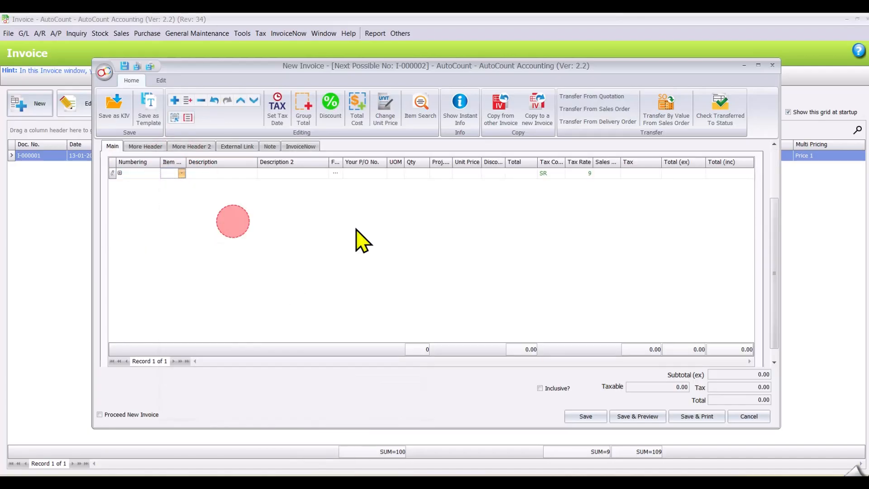
{"action": "left_click", "coordinate": [485, 229]}
{"action": "left_click", "coordinate": [464, 174]}
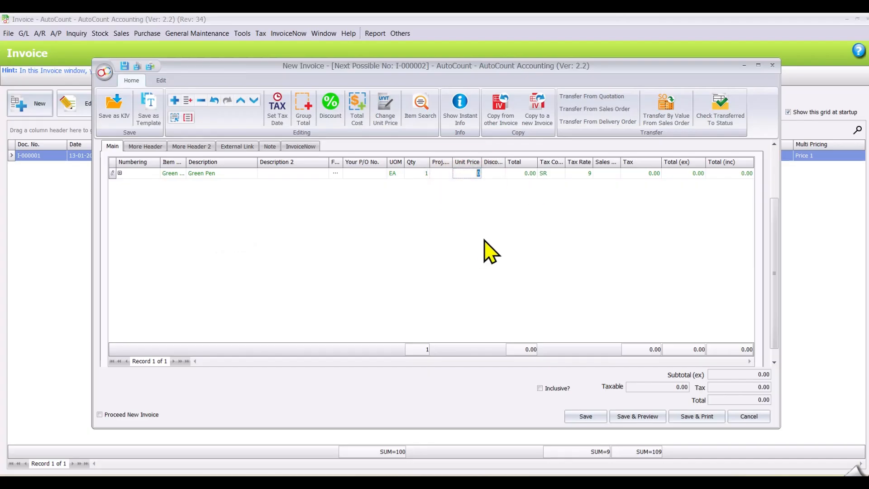
{"action": "type", "text": "100"}
{"action": "left_click", "coordinate": [682, 268]}
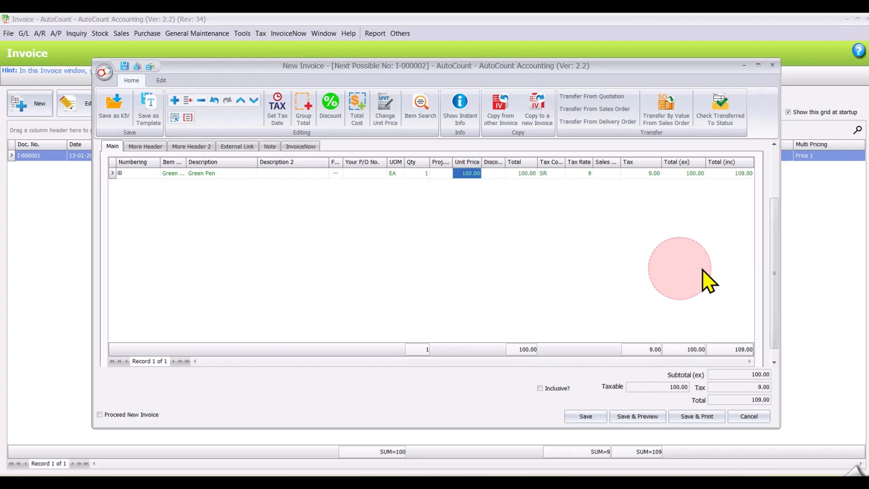
Confirm the InvoiceNow and Peppol submission options and save the invoice.
{"action": "left_click_drag", "start_coordinate": [776, 266], "coordinate": [775, 168]}
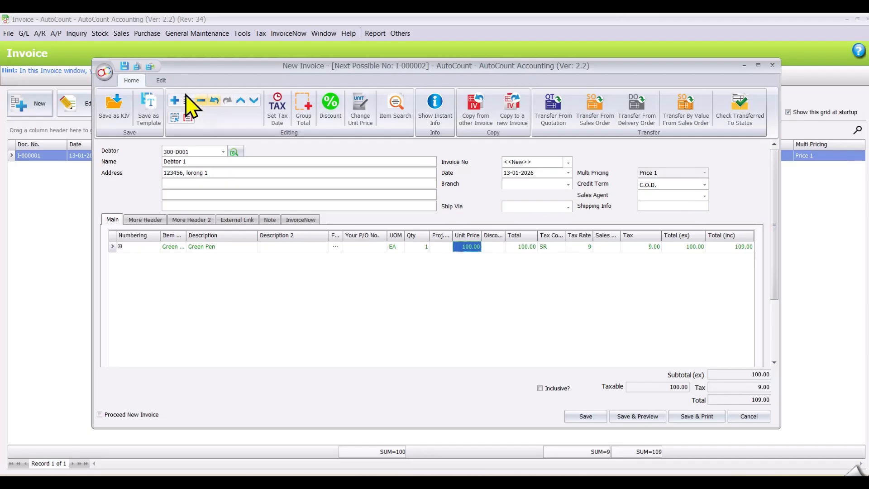
{"action": "left_click", "coordinate": [161, 80]}
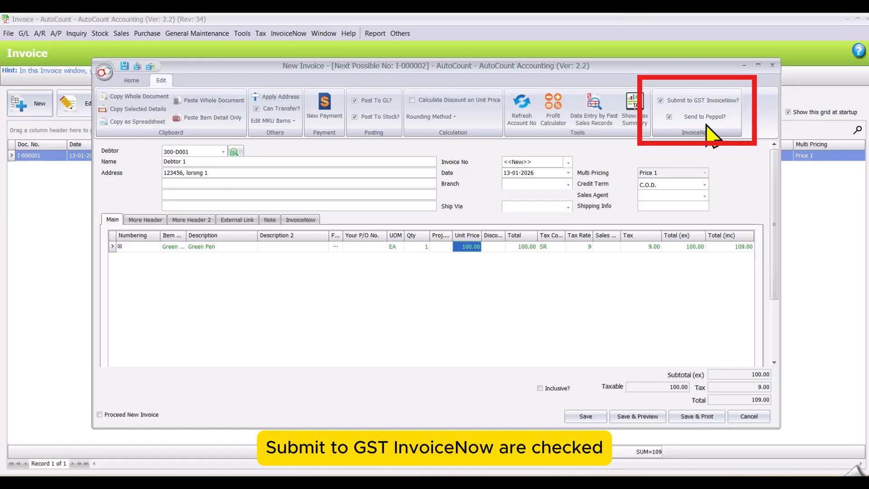
{"action": "left_click", "coordinate": [586, 417]}
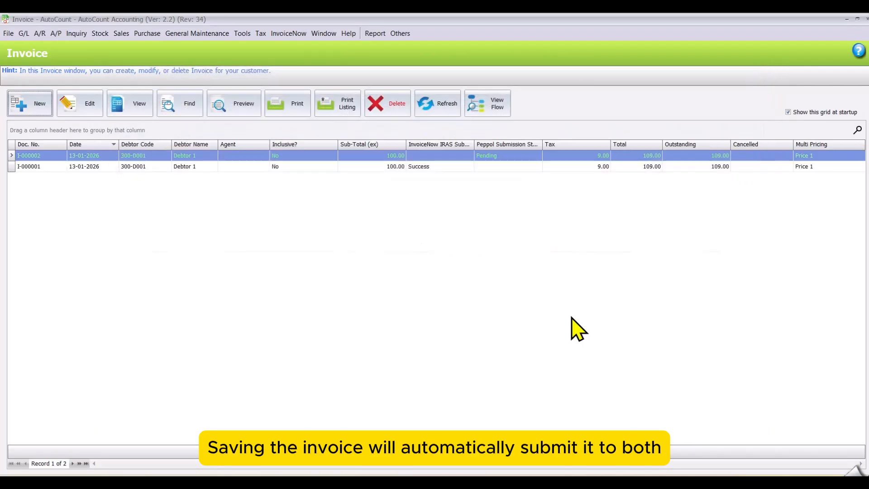
Refresh invoice I-000002's InvoiceNow status from the Invoice list.
{"action": "right_click", "coordinate": [459, 157]}
{"action": "left_click", "coordinate": [500, 309]}
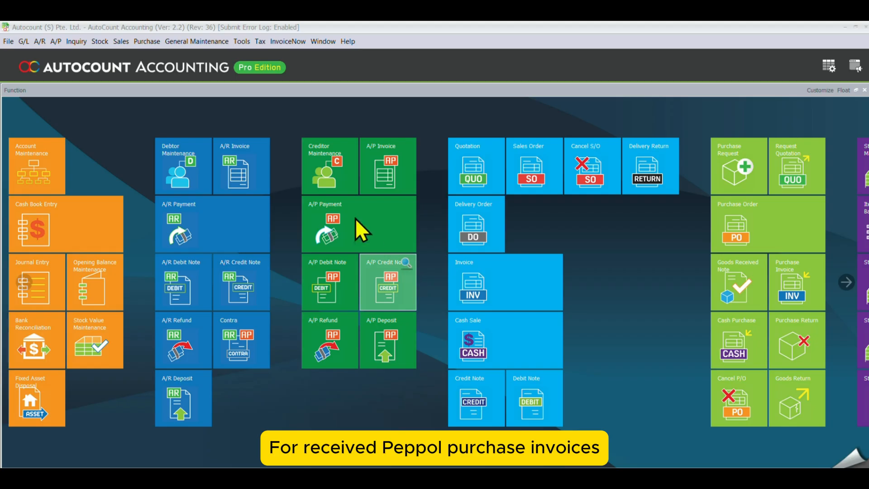
Sync received Peppol documents in Retrieve Document and open incoming invoice I-000026 for Apple.
{"action": "left_click", "coordinate": [289, 42]}
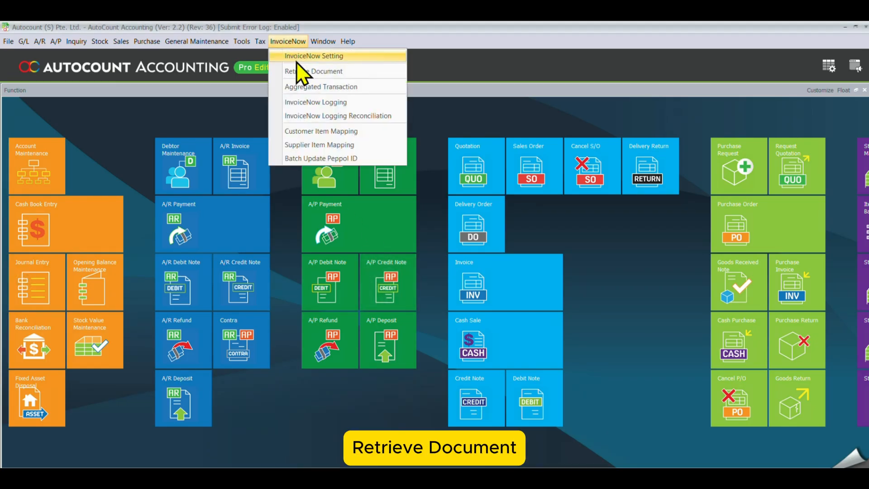
{"action": "left_click", "coordinate": [288, 72]}
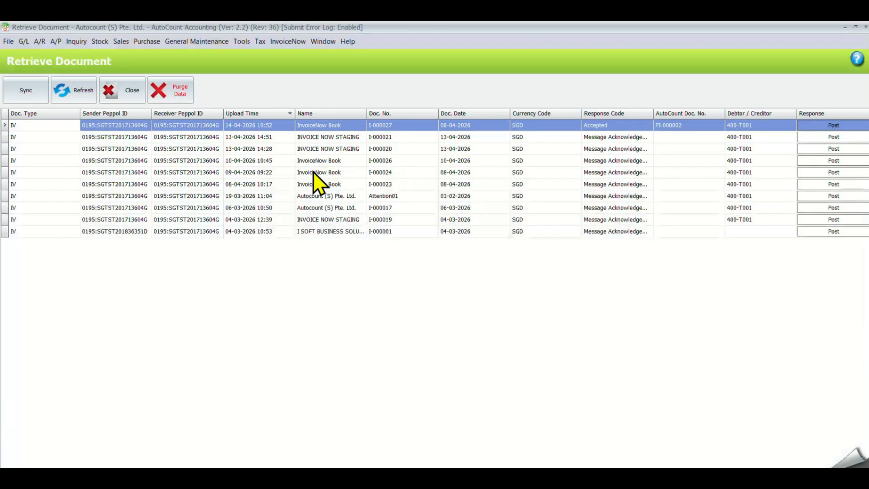
{"action": "left_click", "coordinate": [23, 96]}
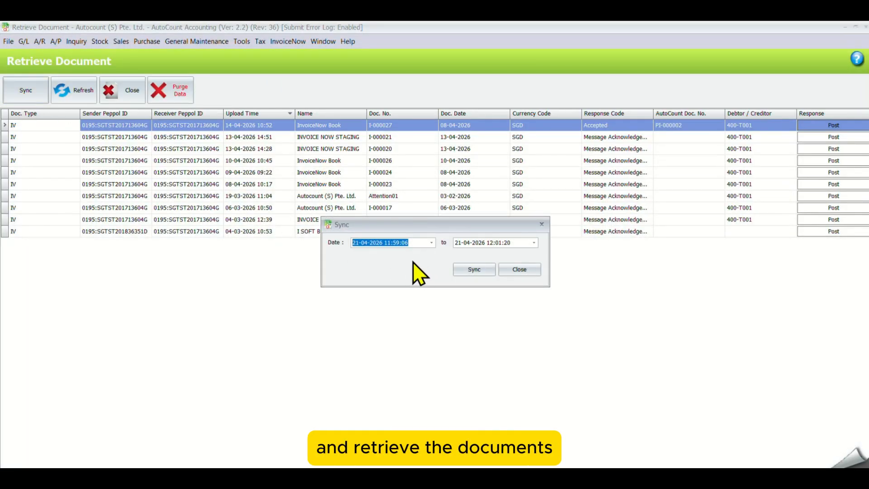
{"action": "left_click", "coordinate": [488, 273]}
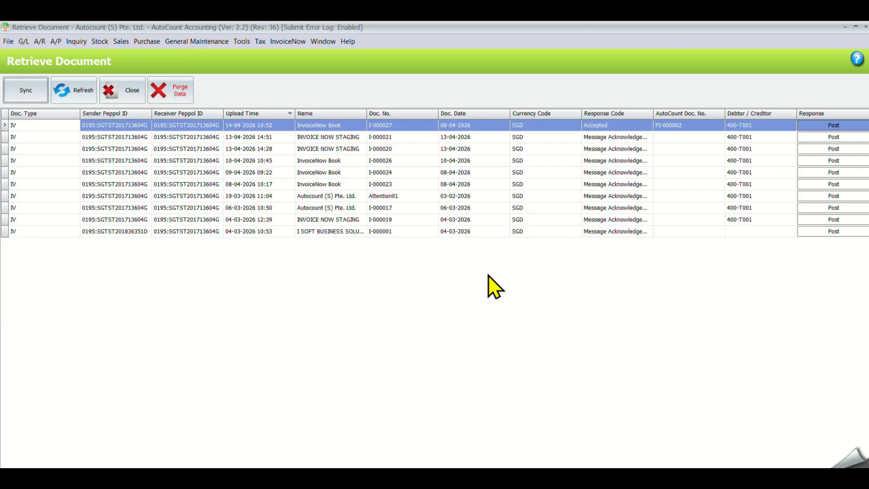
{"action": "double_click", "coordinate": [364, 157]}
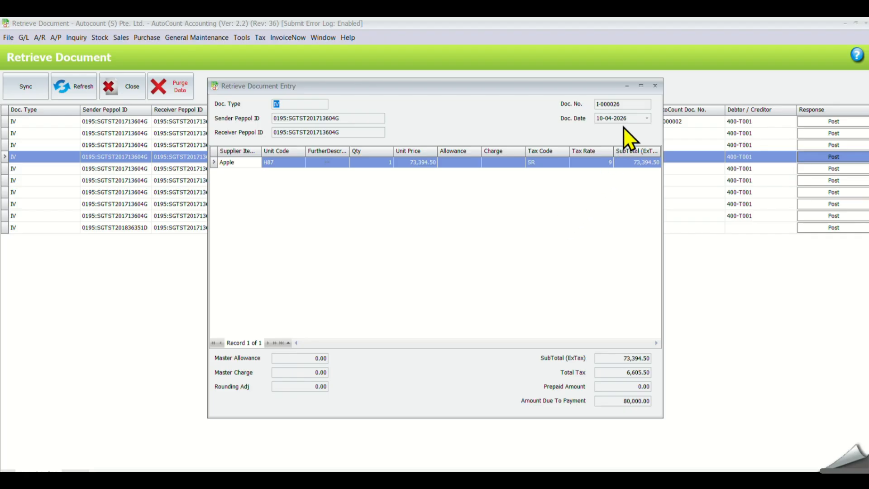
Post received invoice I-000026 by accepting it, creating a purchase invoice for creditor 400-T001.
{"action": "left_click", "coordinate": [655, 86]}
{"action": "left_click", "coordinate": [685, 158]}
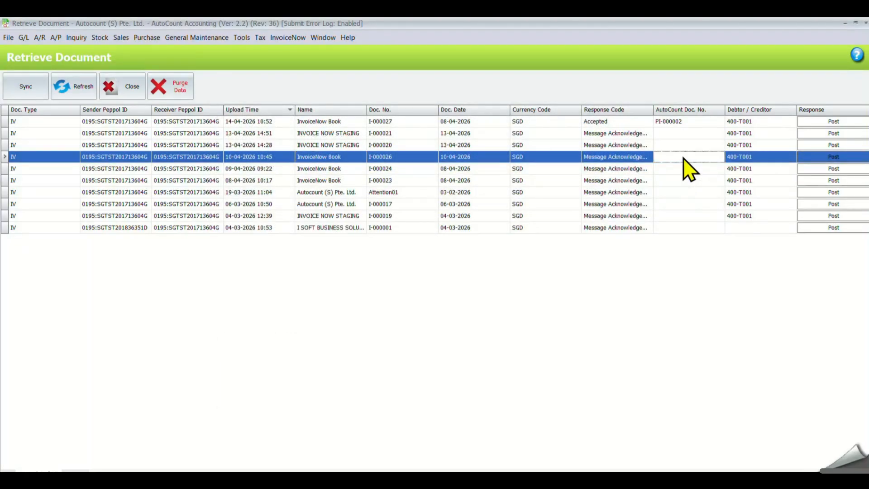
{"action": "left_click", "coordinate": [808, 158]}
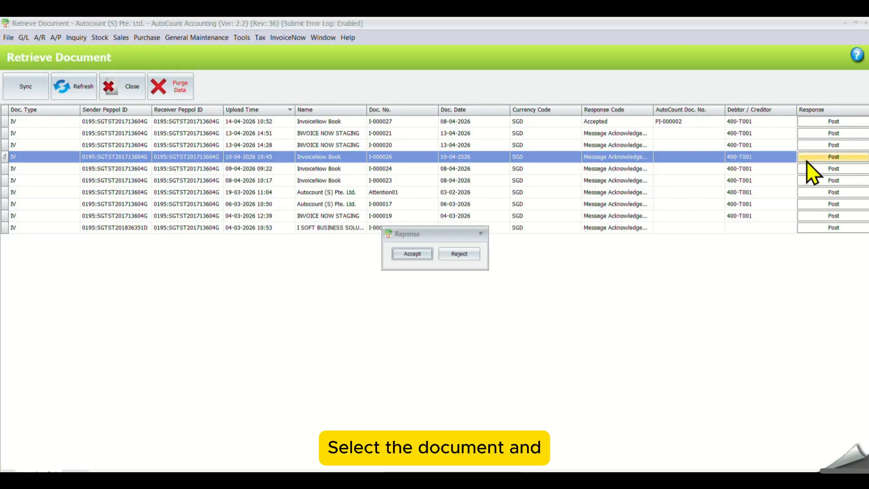
{"action": "left_click", "coordinate": [406, 256]}
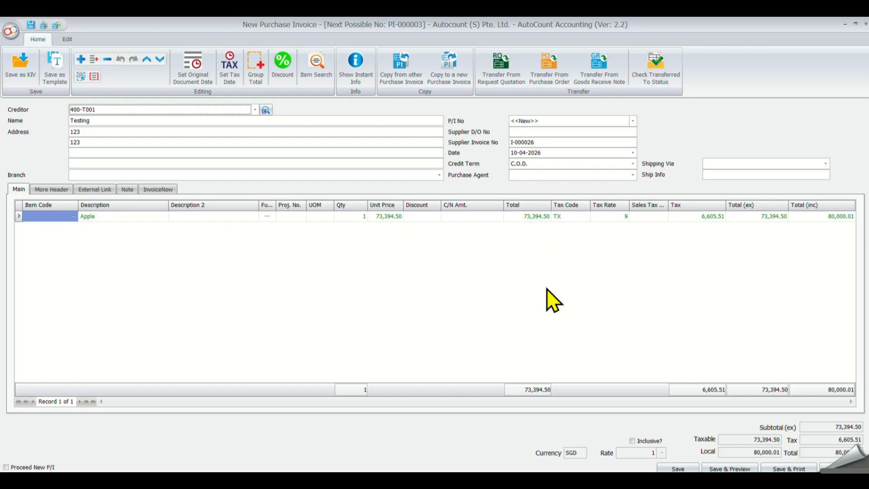
Save purchase invoice PI-000003 without a supplier D/O number and view it in the Purchase Invoice list.
{"action": "left_click", "coordinate": [678, 468]}
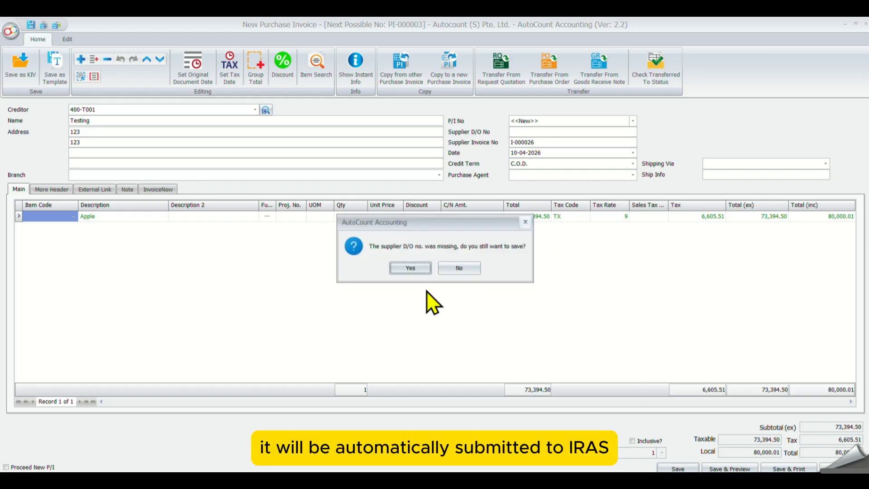
{"action": "left_click", "coordinate": [403, 271]}
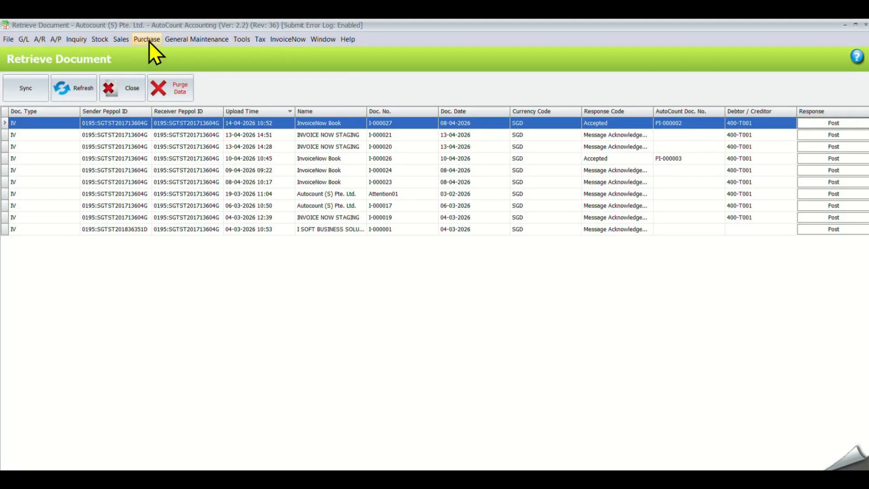
{"action": "left_click", "coordinate": [147, 40]}
{"action": "left_click", "coordinate": [193, 109]}
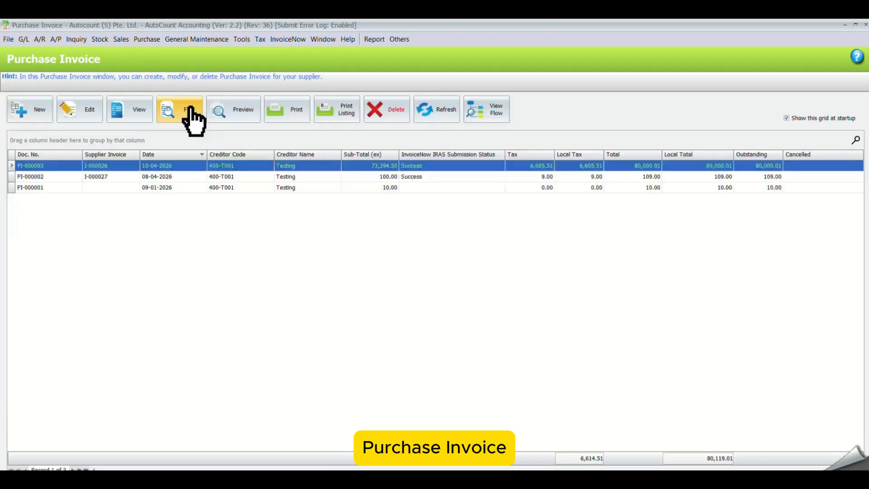